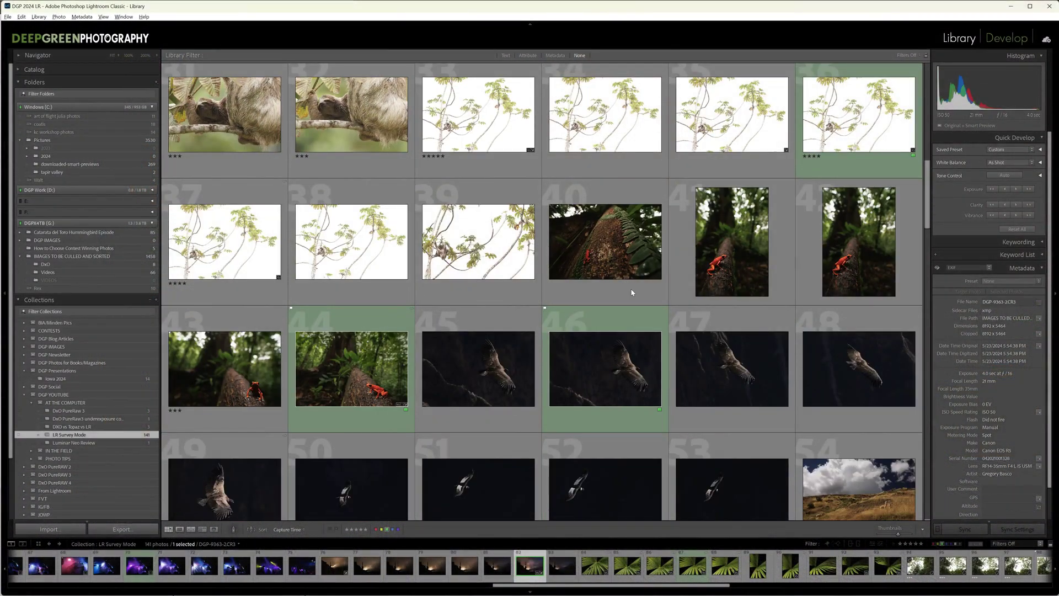
# Scroll through the thumbnail Grid of the LR Survey Mode collection
pyautogui.scroll(-5, 447, 347)
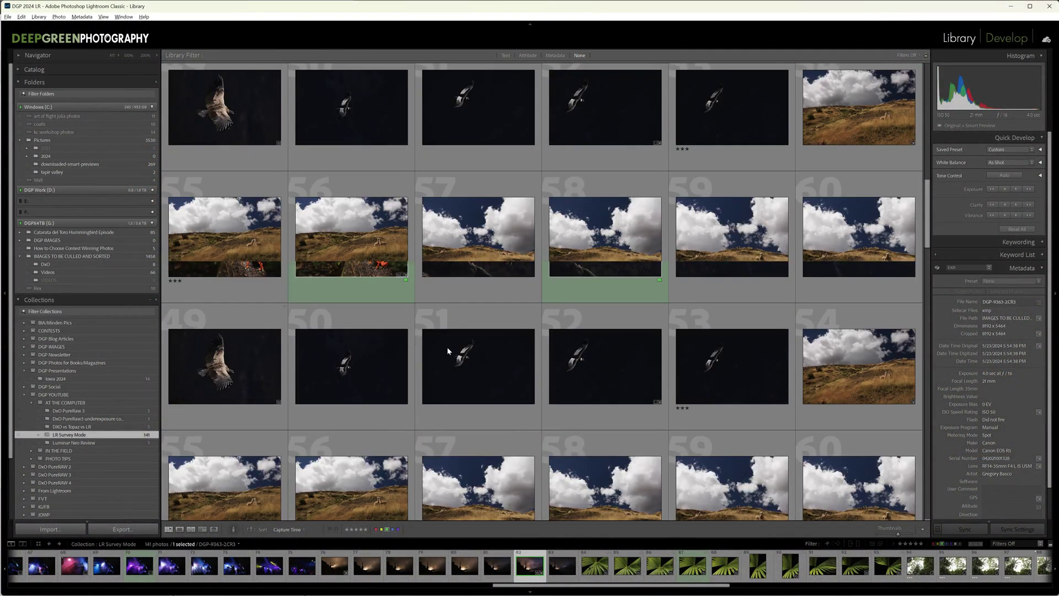
pyautogui.scroll(-2, 457, 415)
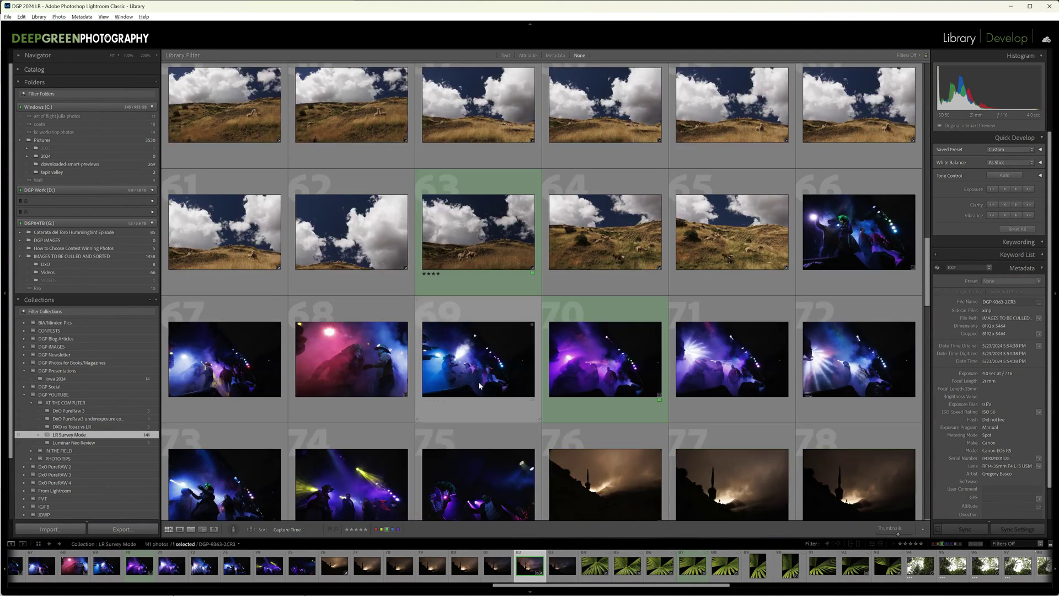
pyautogui.scroll(-4, 433, 409)
pyautogui.scroll(-2, 353, 400)
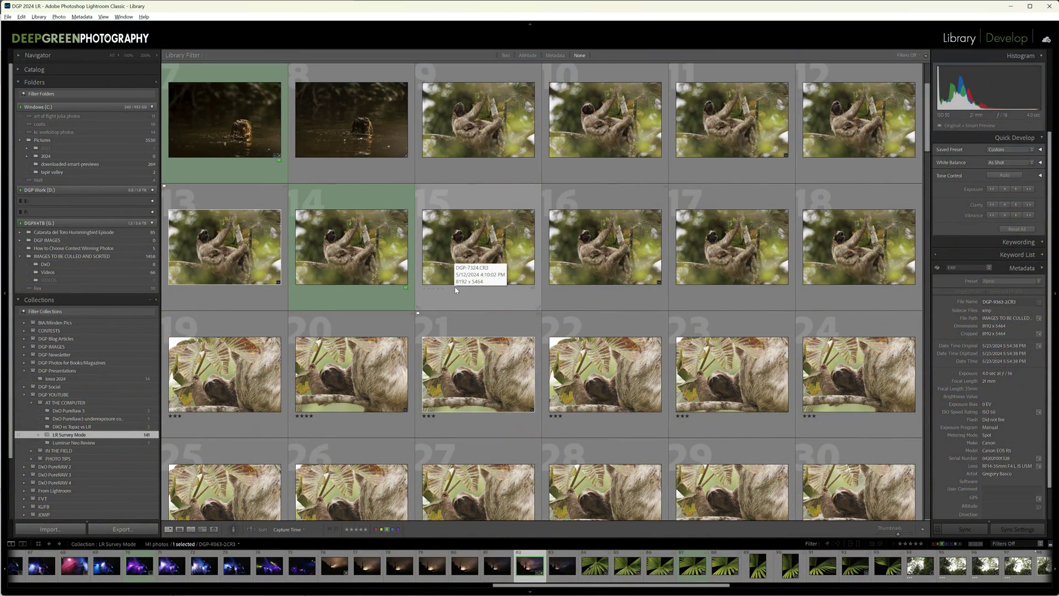
pyautogui.scroll(-15, 456, 289)
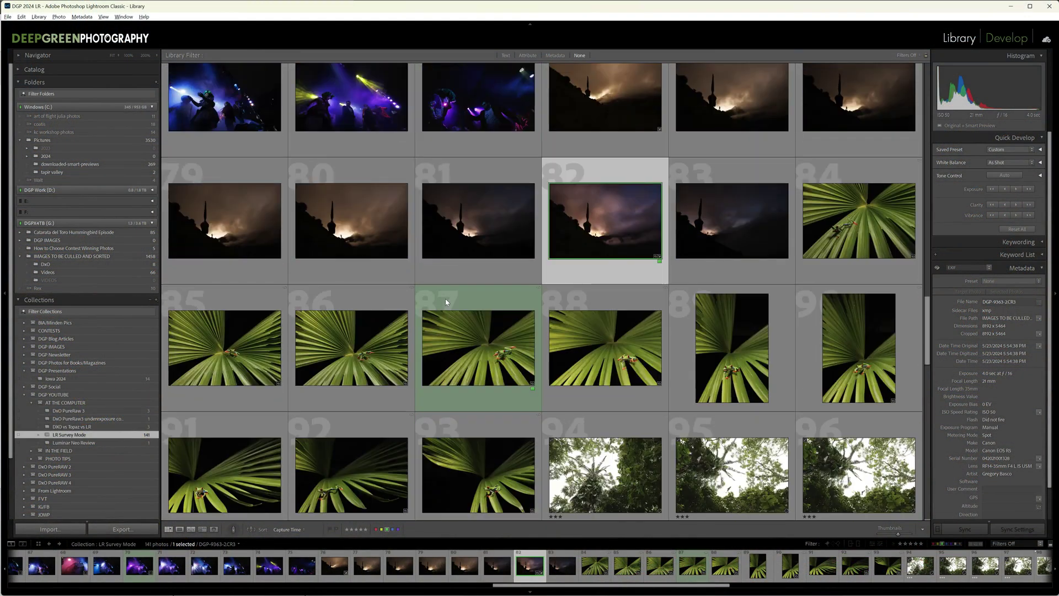
pyautogui.scroll(15, 446, 302)
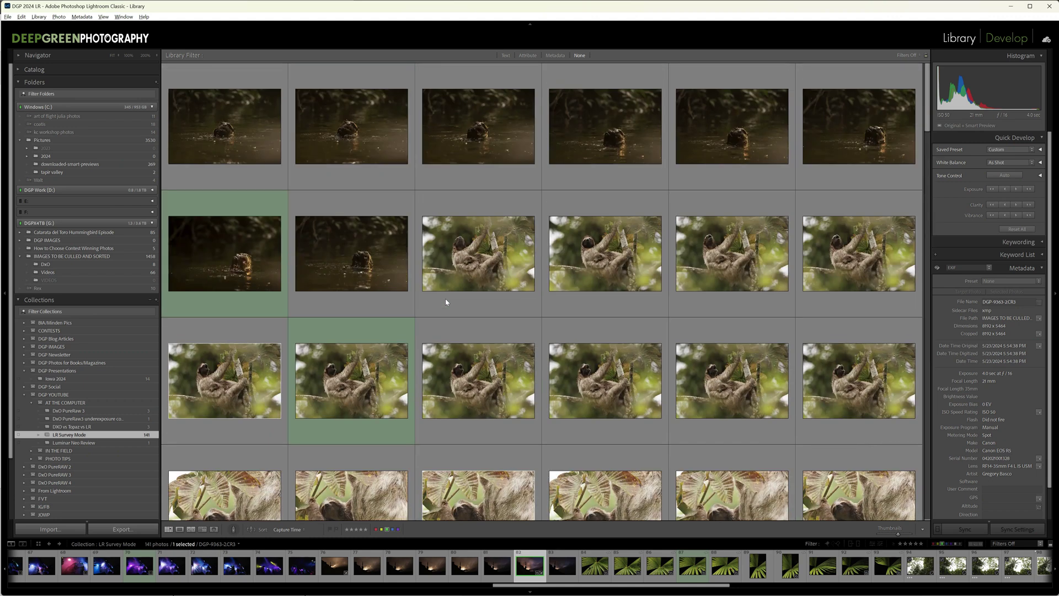
# Switch to the compact cell view with index numbers and scroll down to photos 91–108
pyautogui.press('j')
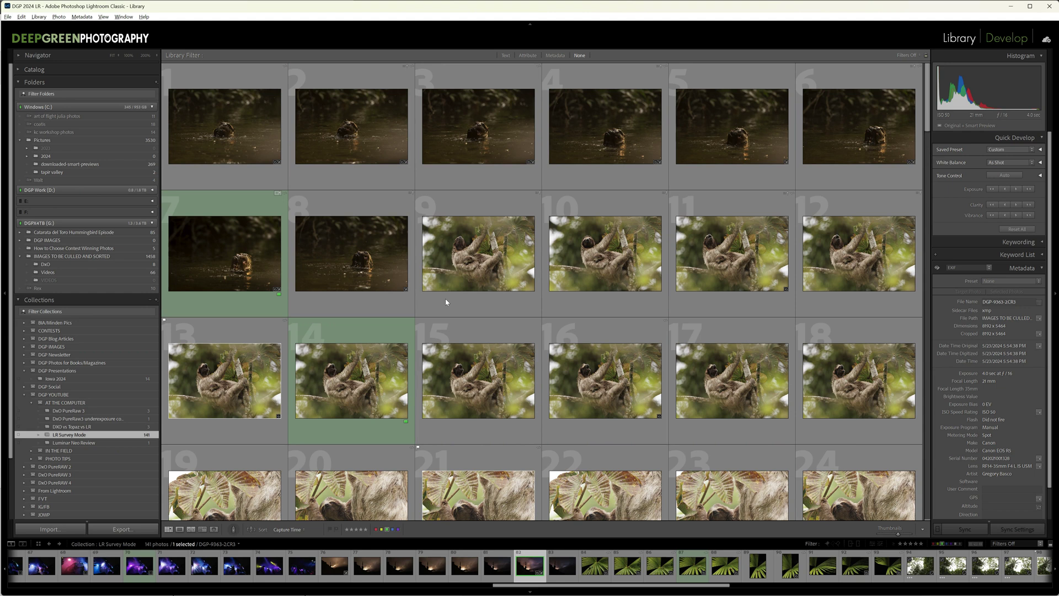
pyautogui.scroll(-5, 446, 301)
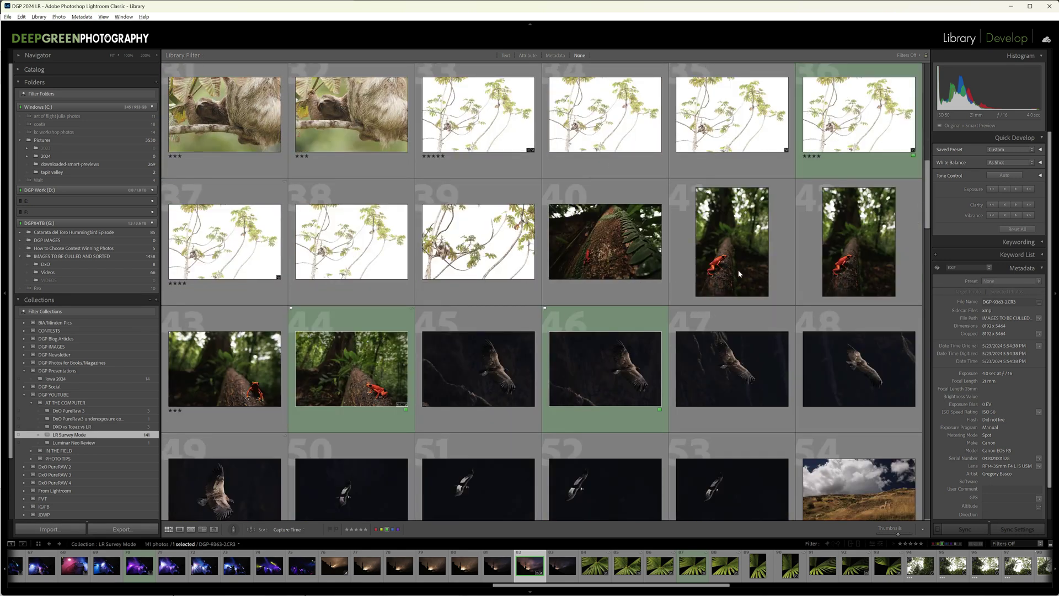
pyautogui.scroll(-3, 447, 350)
pyautogui.scroll(-3, 447, 351)
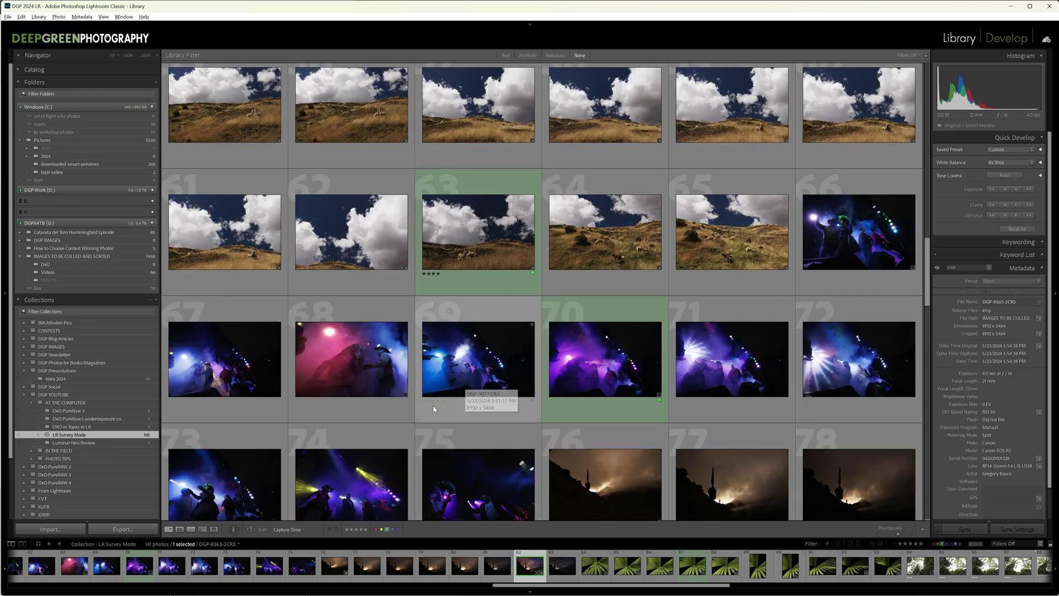
pyautogui.scroll(-2, 434, 409)
pyautogui.scroll(-1, 392, 418)
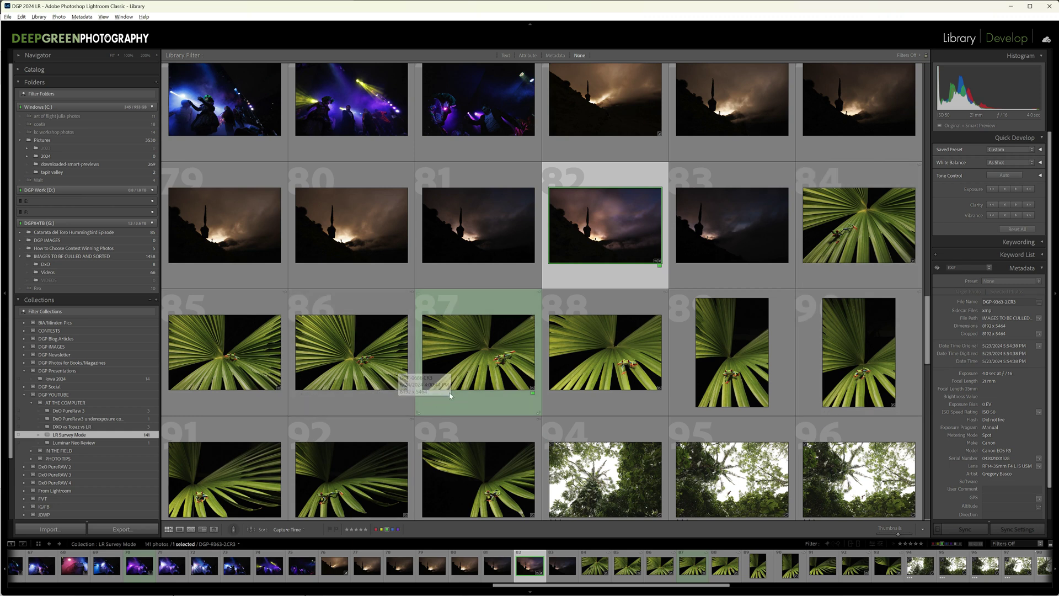
pyautogui.scroll(-2, 441, 389)
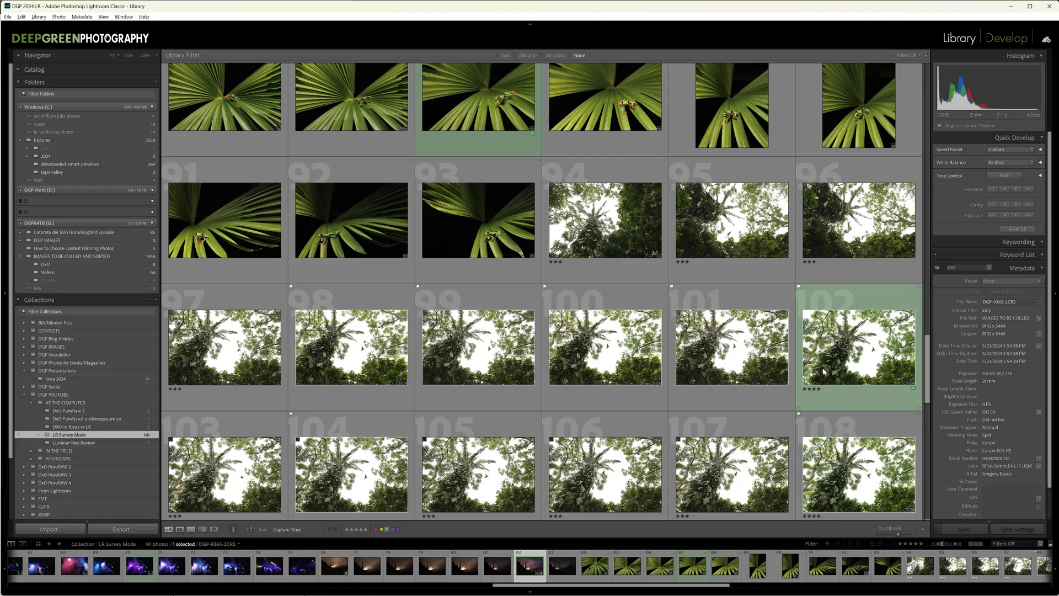
# Inspect photo 102 full size, then select macaw burst photos 94 through 101 in Grid
pyautogui.doubleClick(824, 372)
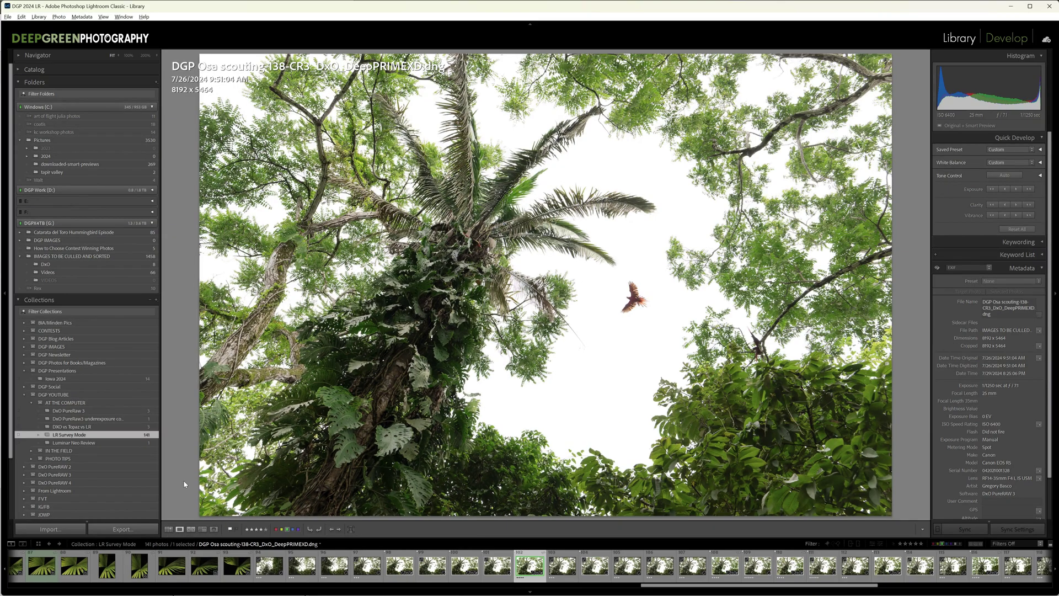
pyautogui.press('g')
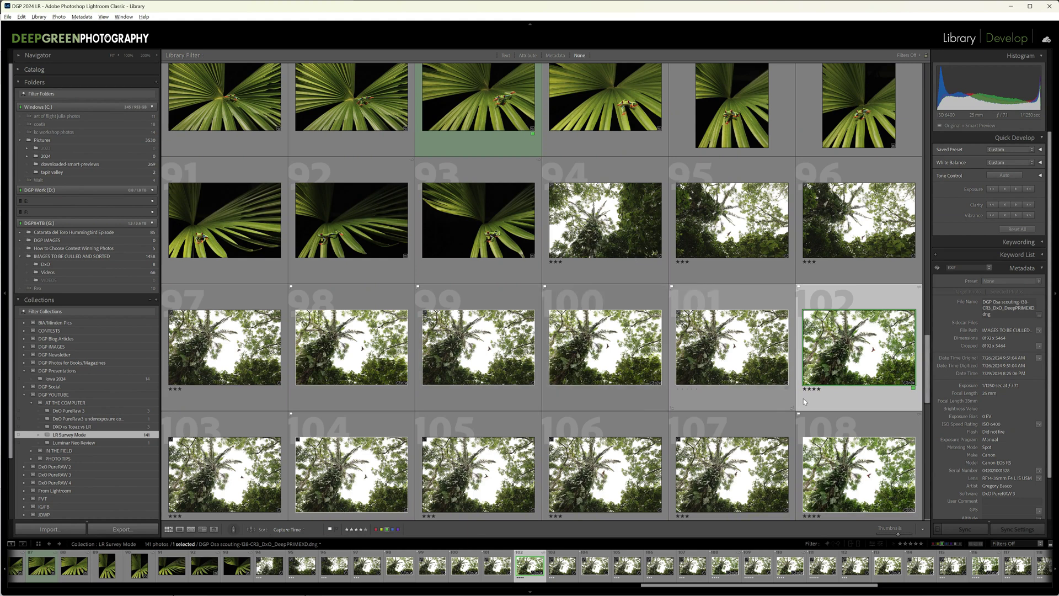
pyautogui.click(724, 368)
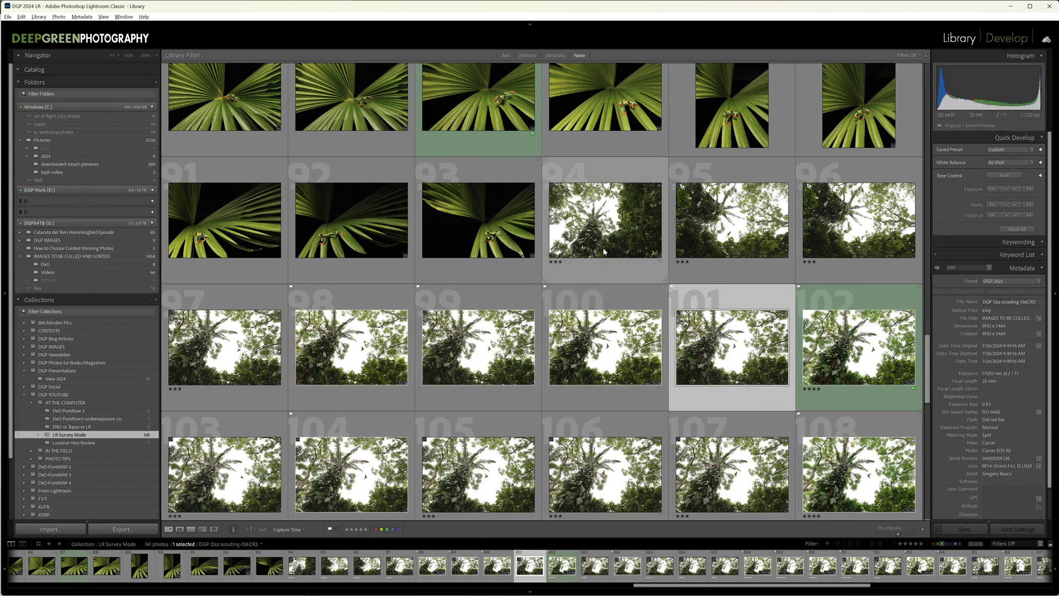
pyautogui.scroll(-2, 587, 351)
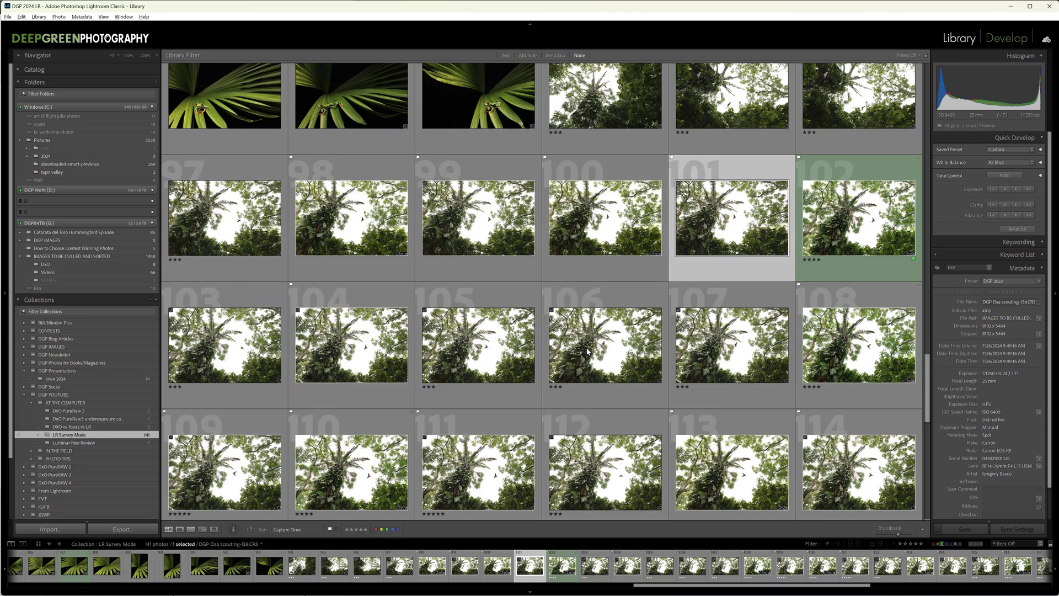
pyautogui.scroll(2, 588, 351)
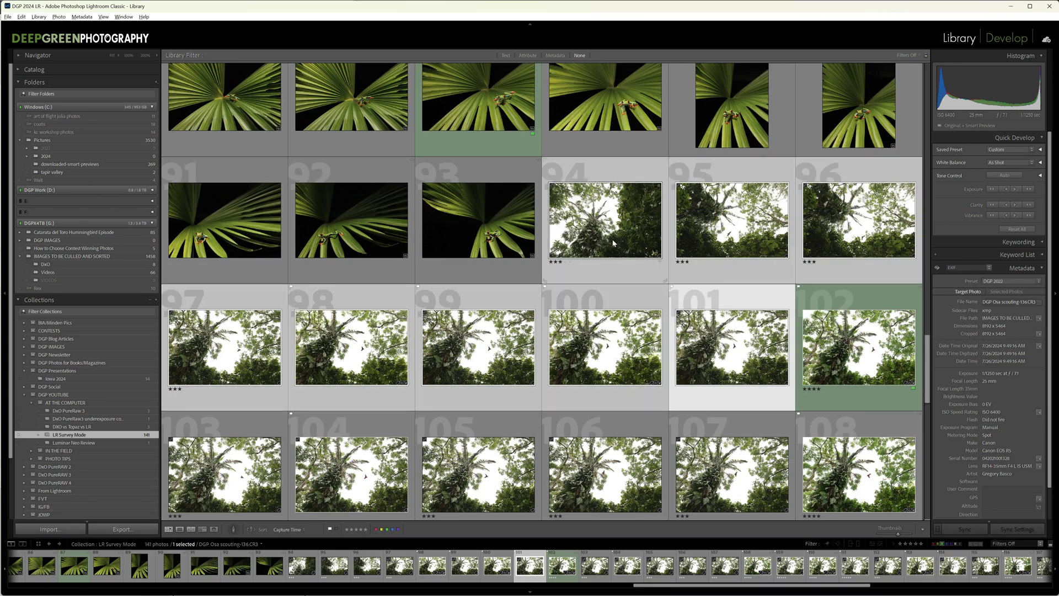
pyautogui.keyDown('shift'); pyautogui.click(614, 243); pyautogui.keyUp('shift')
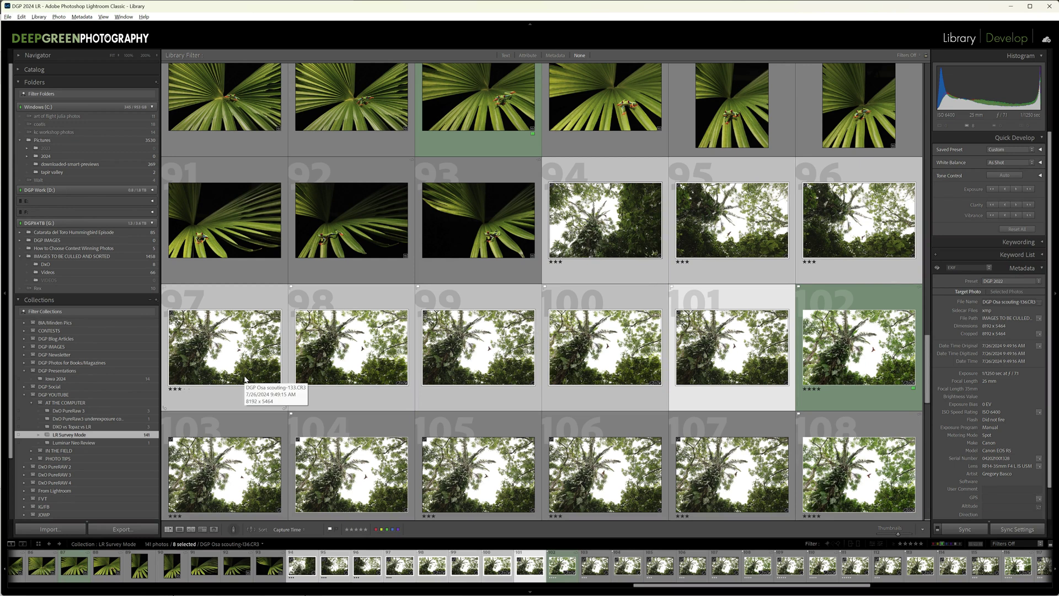
# Show photos 94–101 in Survey view with all panels hidden
pyautogui.press('n')
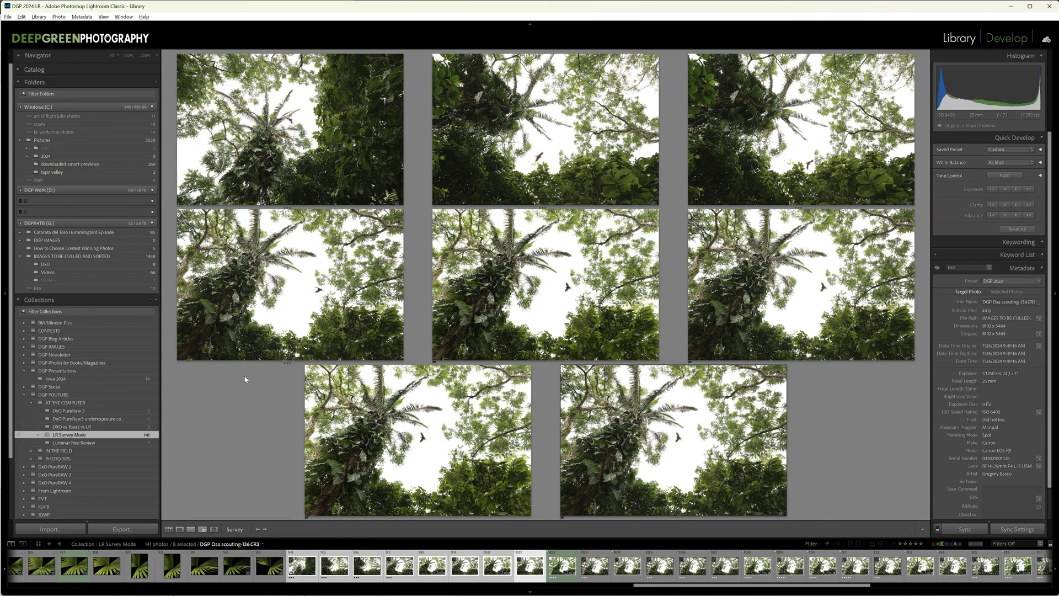
pyautogui.hotkey('shift', 'Tab')
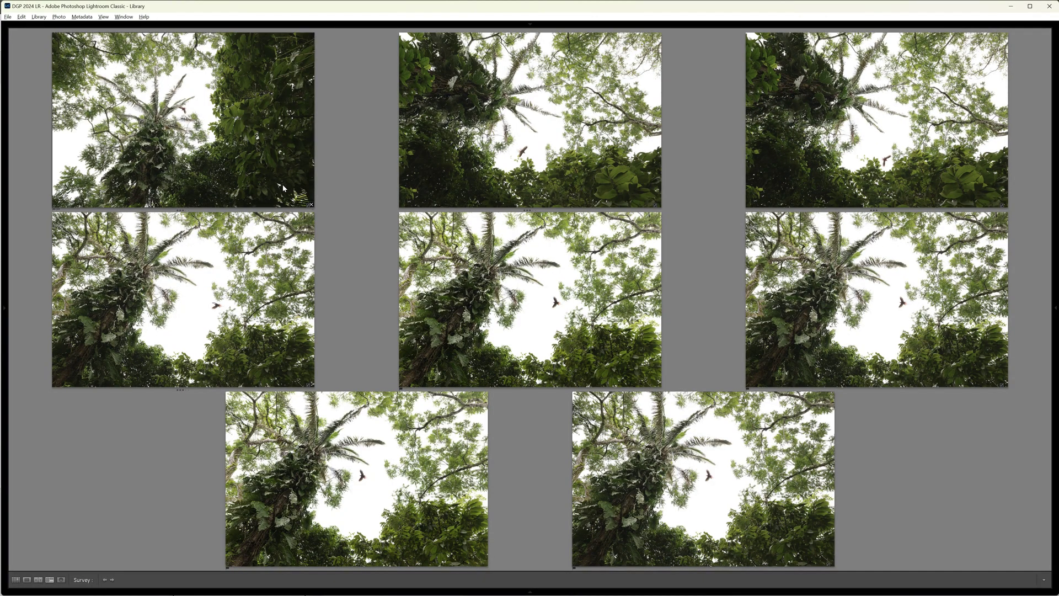
# Flag the first burst frame as rejected and remove it from Survey
pyautogui.click(283, 188)
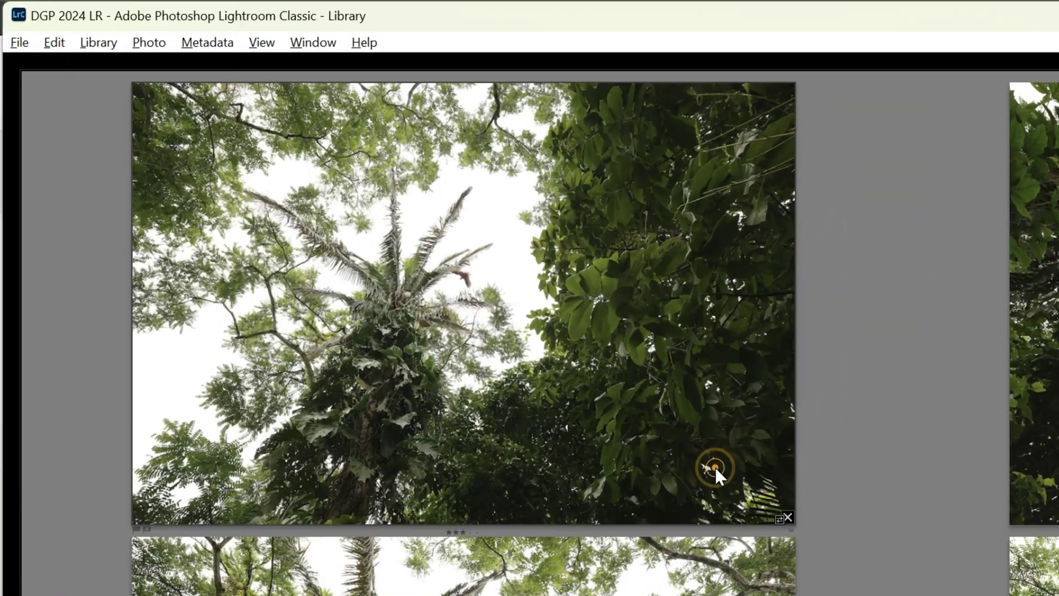
pyautogui.press('x')
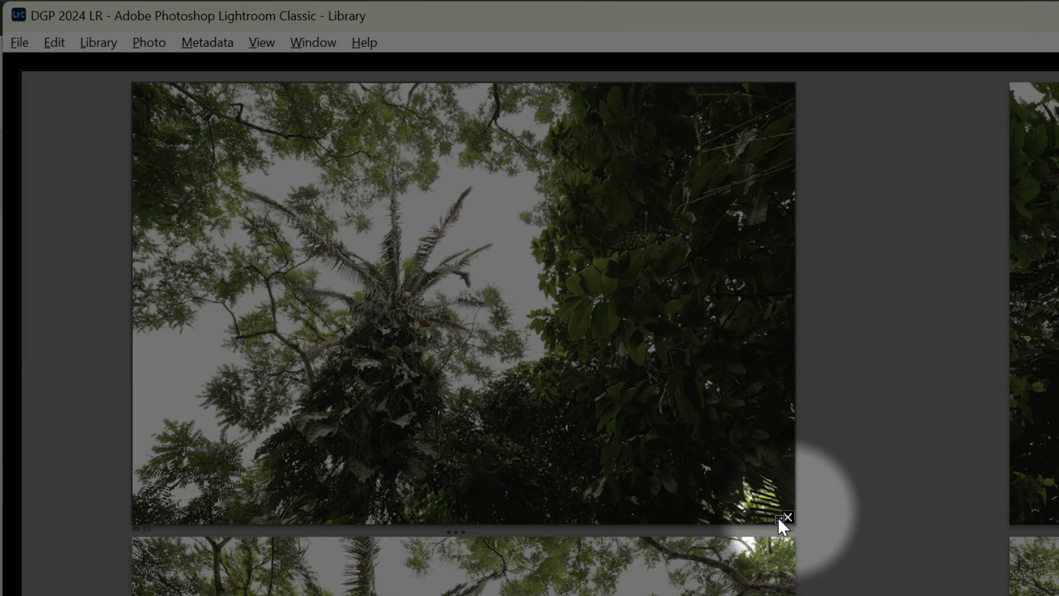
pyautogui.click(1057, 485)
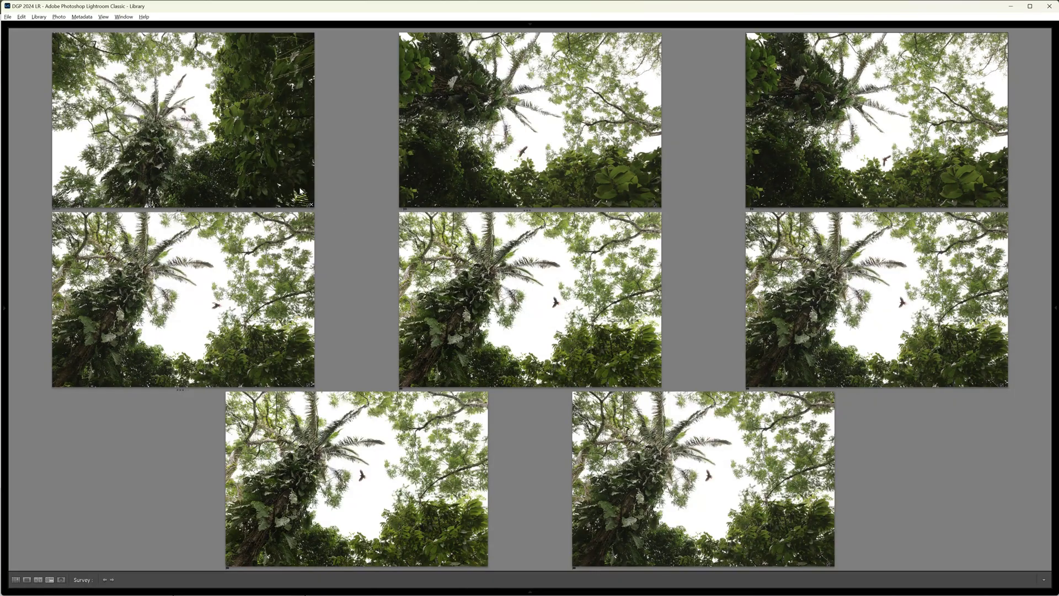
# Drop the rejected first frame and several weak frames from the comparison
pyautogui.click(310, 204)
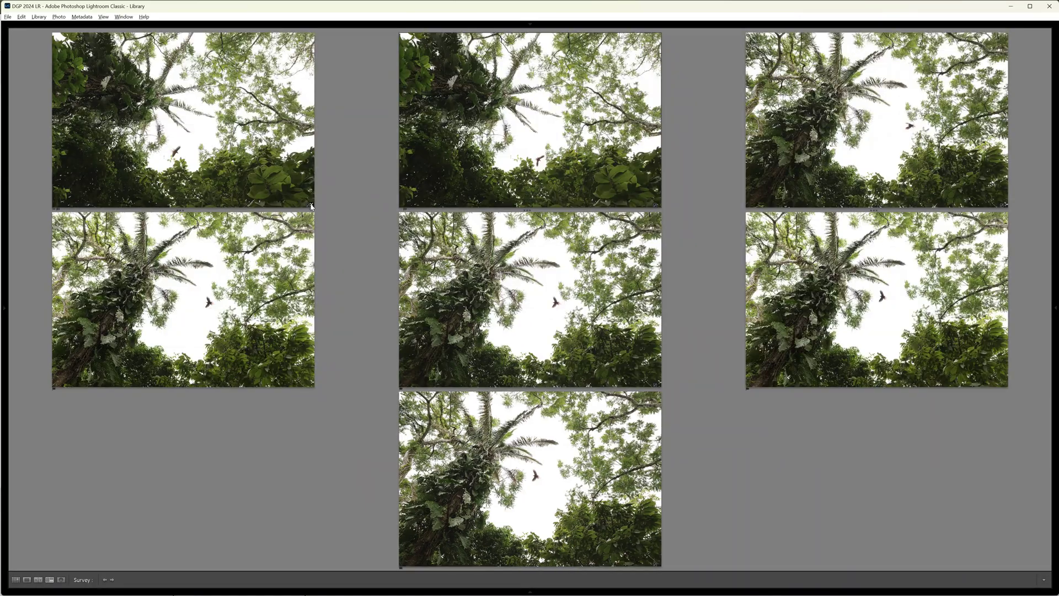
pyautogui.click(310, 206)
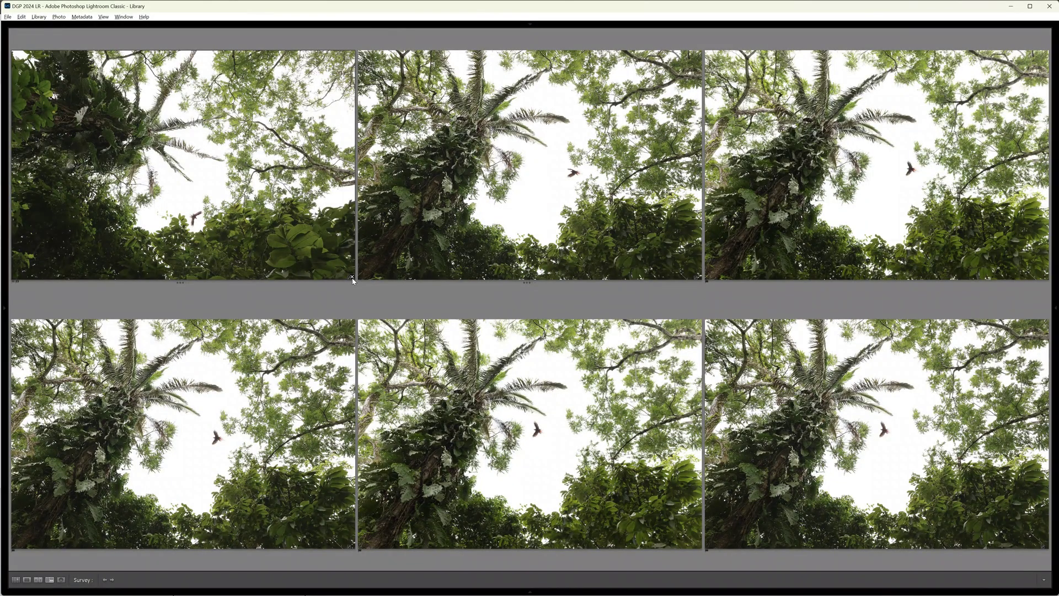
pyautogui.click(353, 277)
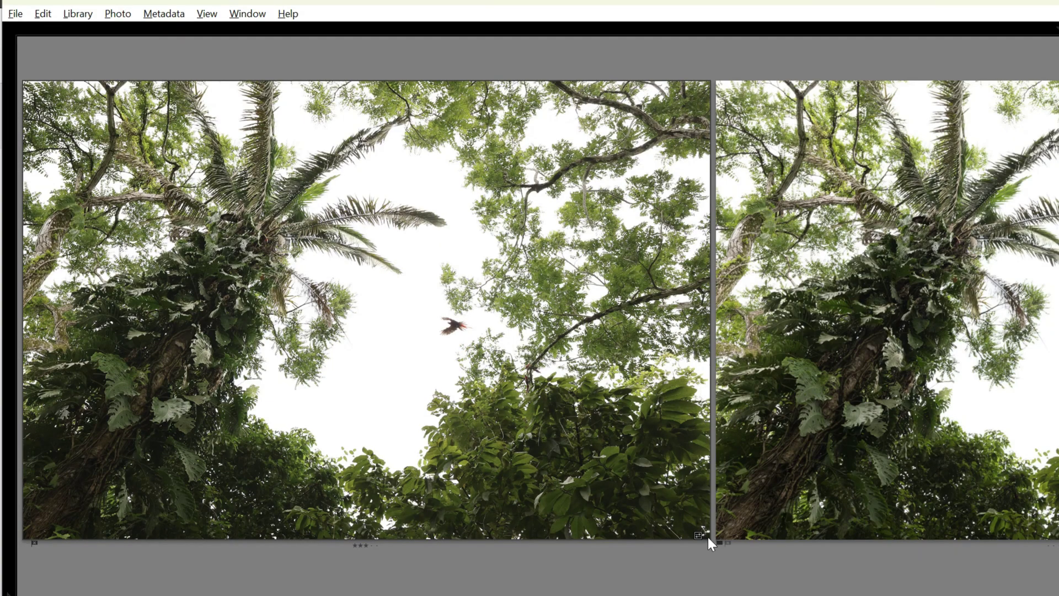
pyautogui.click(699, 535)
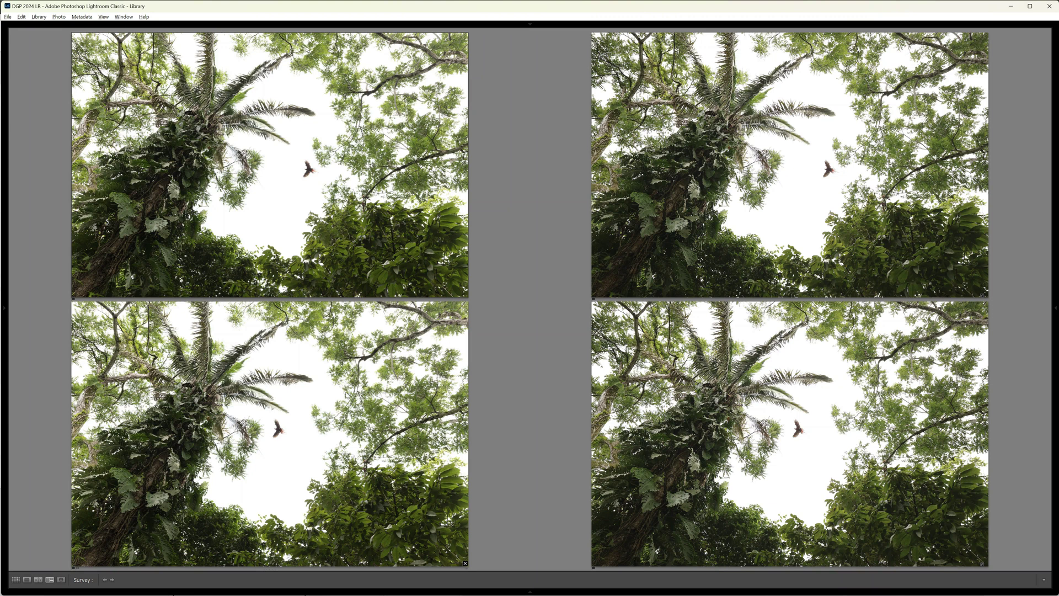
# Reject the lower-left and bottom macaw frames and remove both from Survey
pyautogui.press('x')
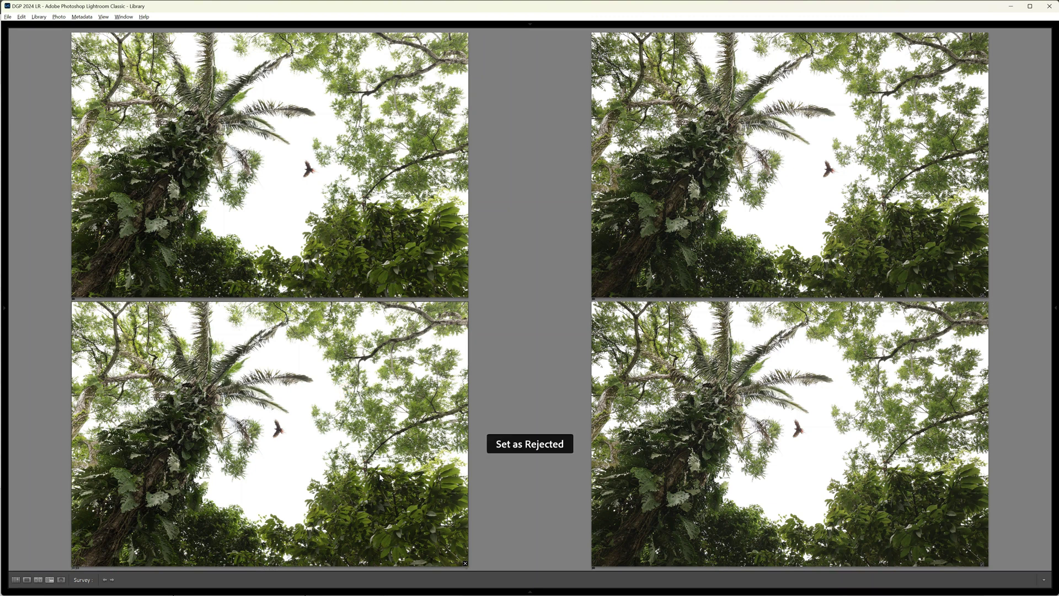
pyautogui.click(465, 563)
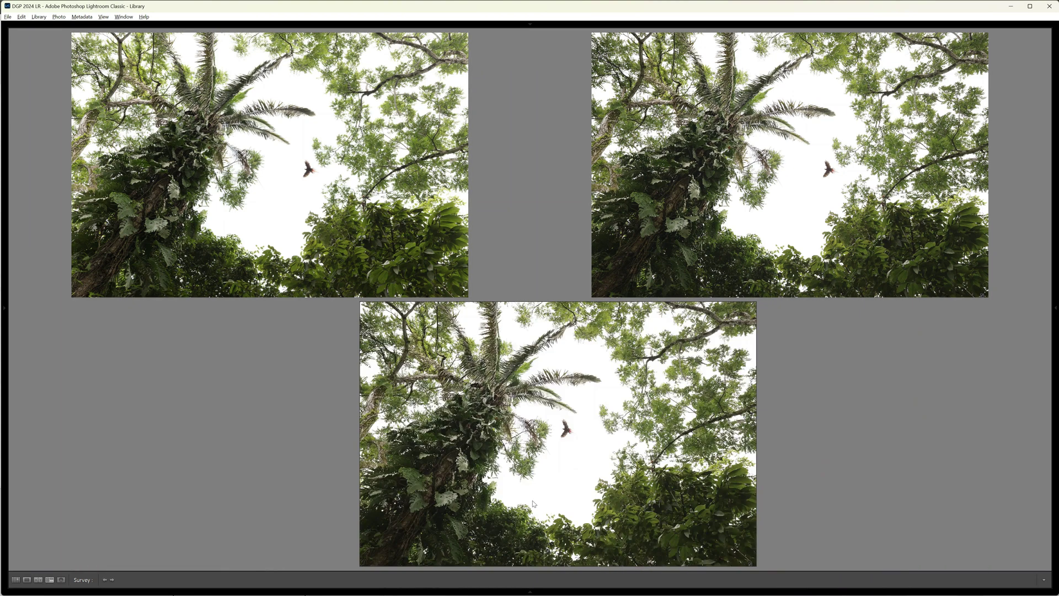
pyautogui.press('x')
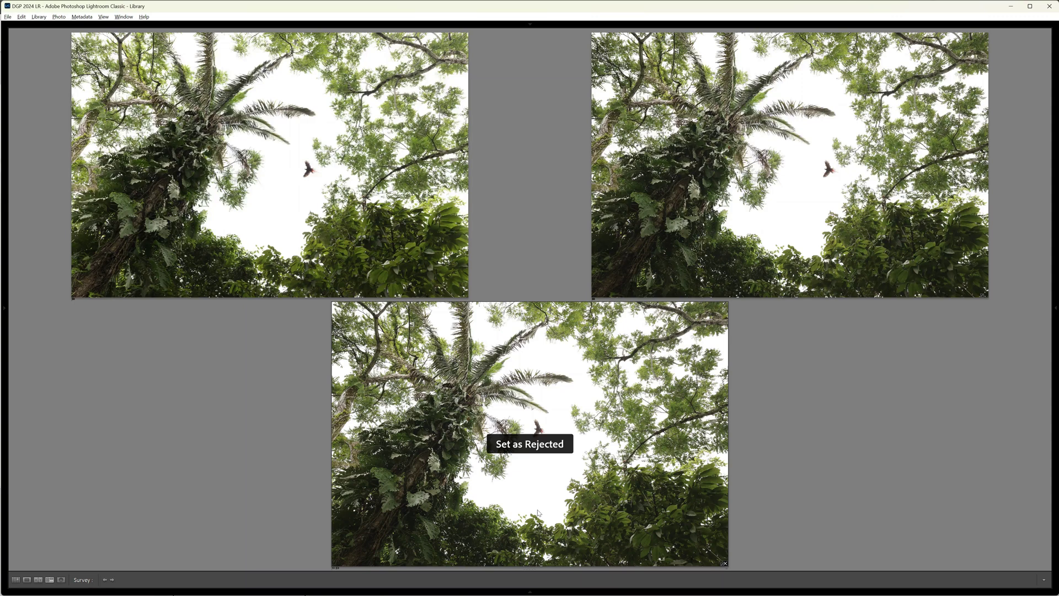
pyautogui.click(726, 564)
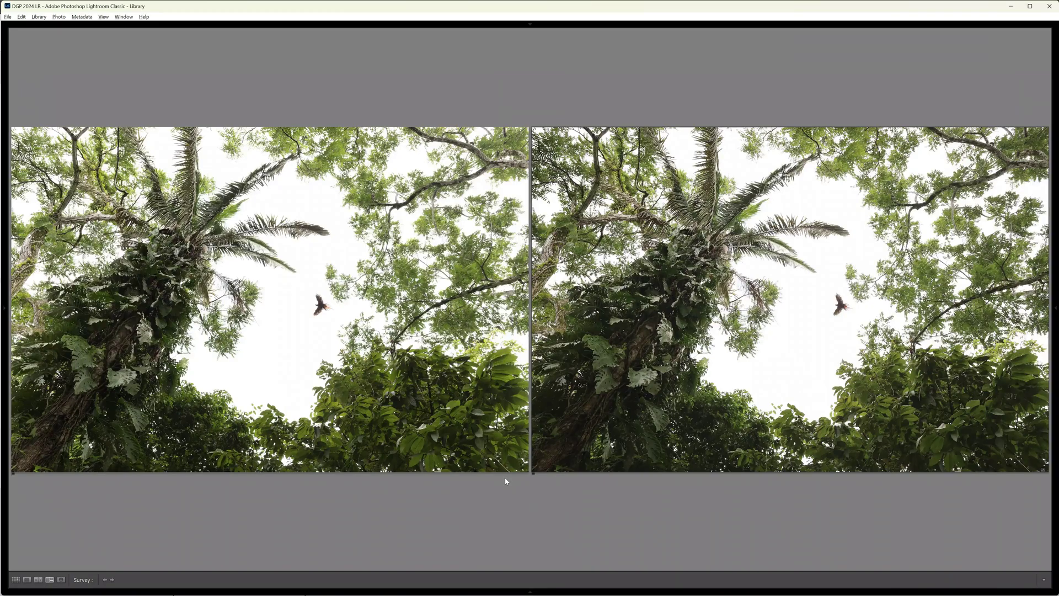
# Compare the last two macaw frames in Loupe, then reject and remove the left one
pyautogui.press('e')
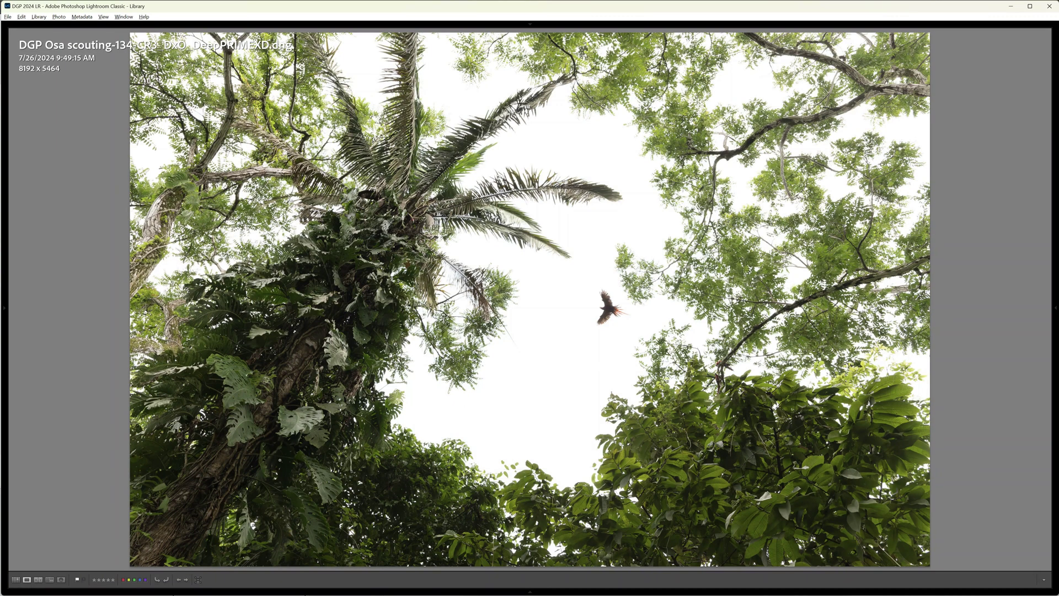
pyautogui.press('n')
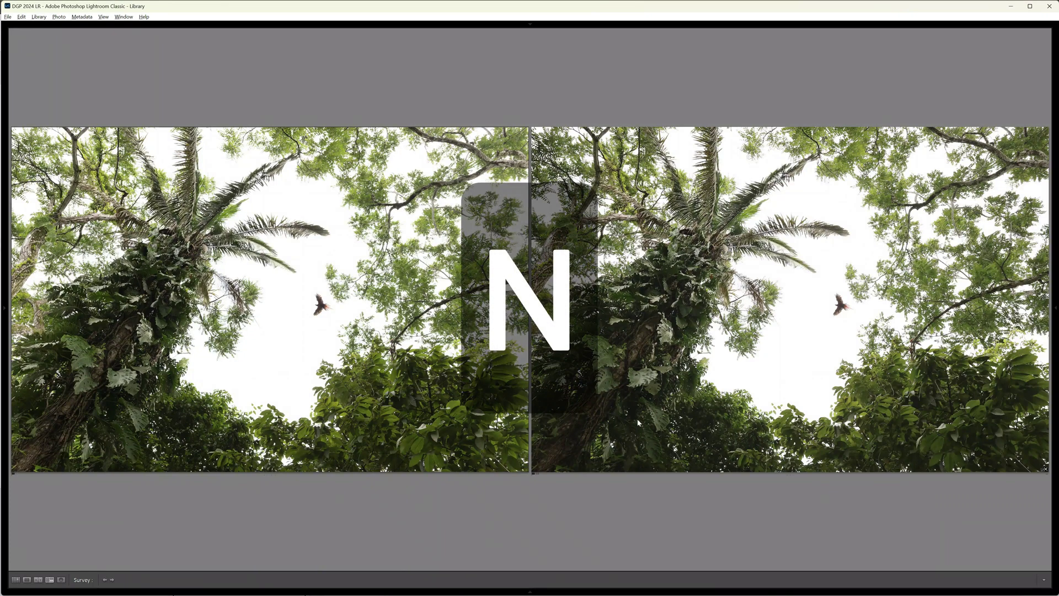
pyautogui.press('e')
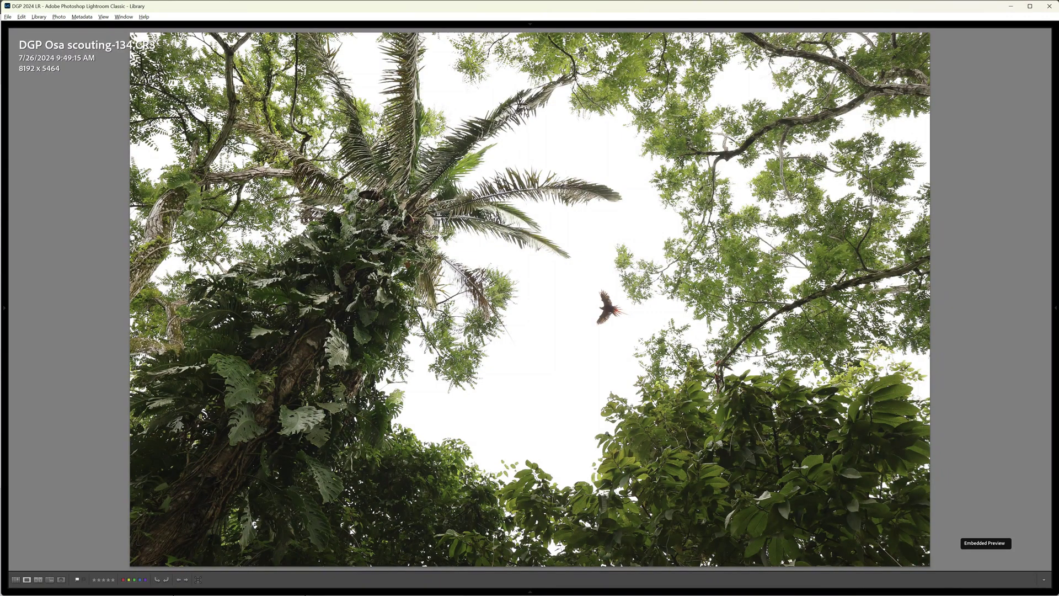
pyautogui.press('n')
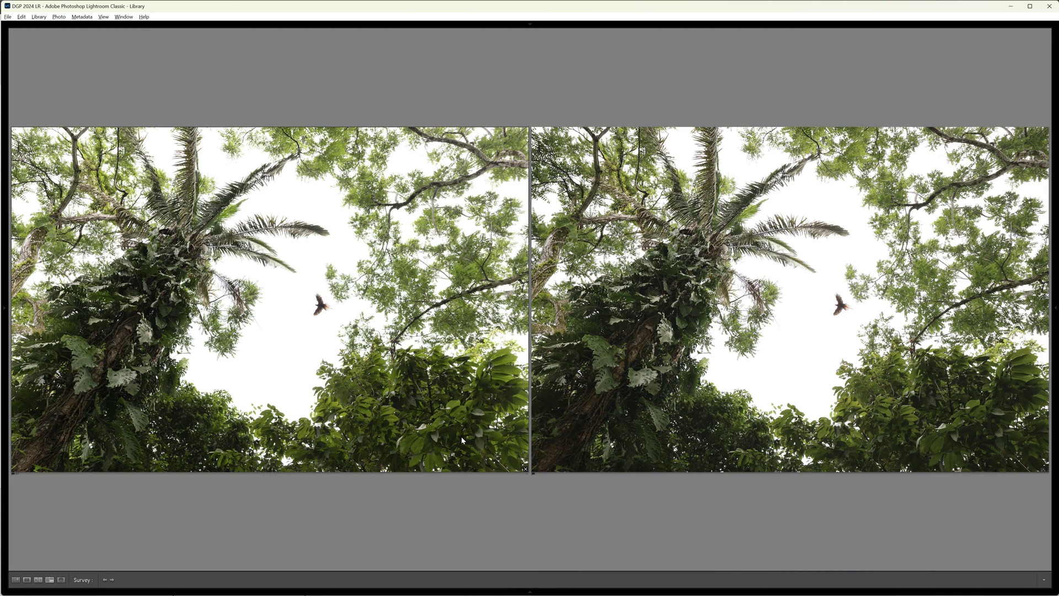
pyautogui.press('x')
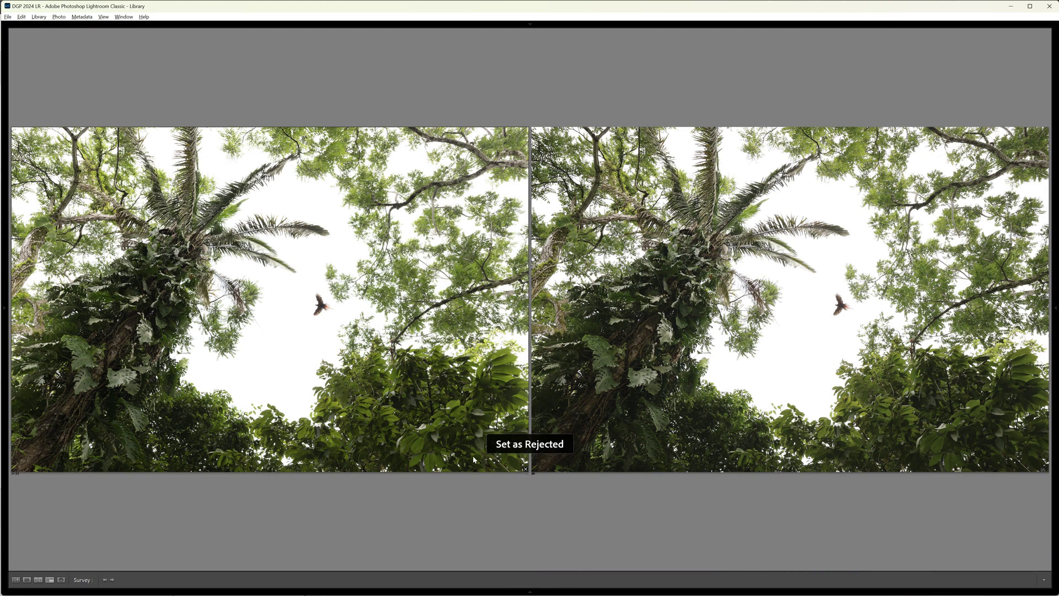
pyautogui.click(526, 470)
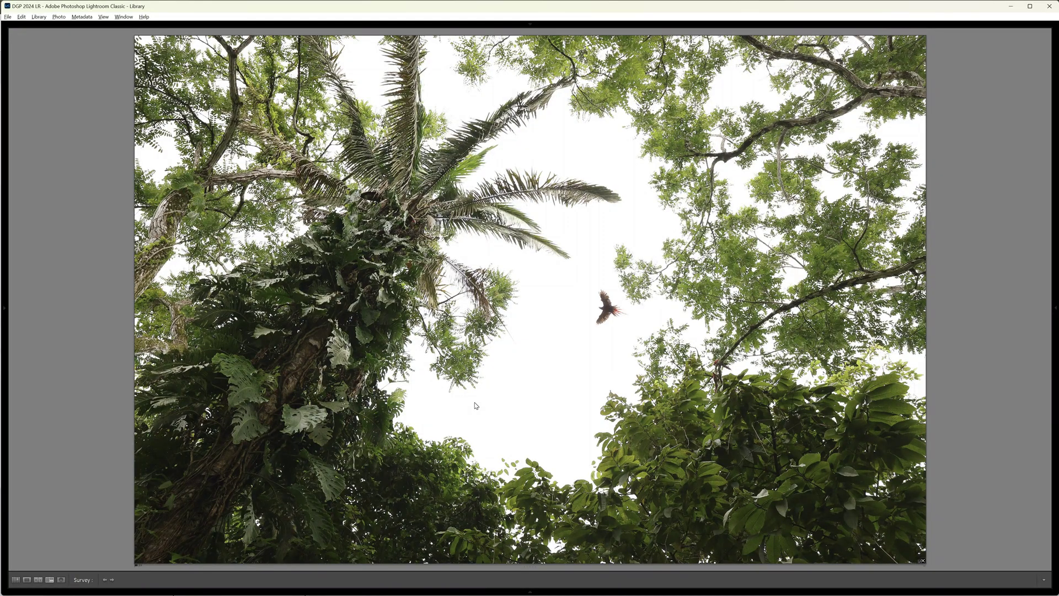
# Back in Grid, select Puya raimondii sunset frames 76 through 83
pyautogui.press('g')
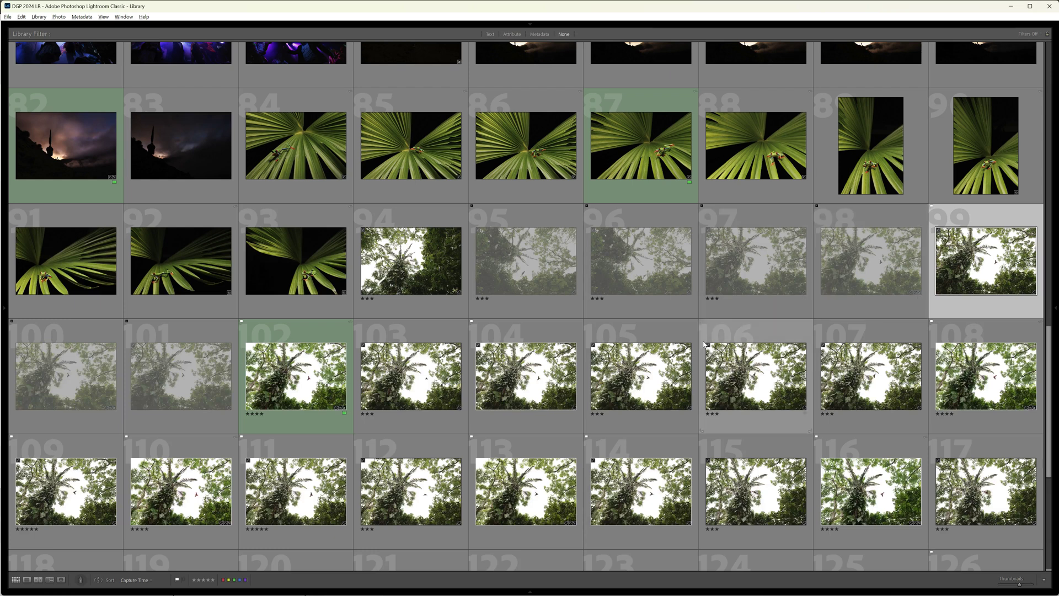
pyautogui.scroll(2, 701, 345)
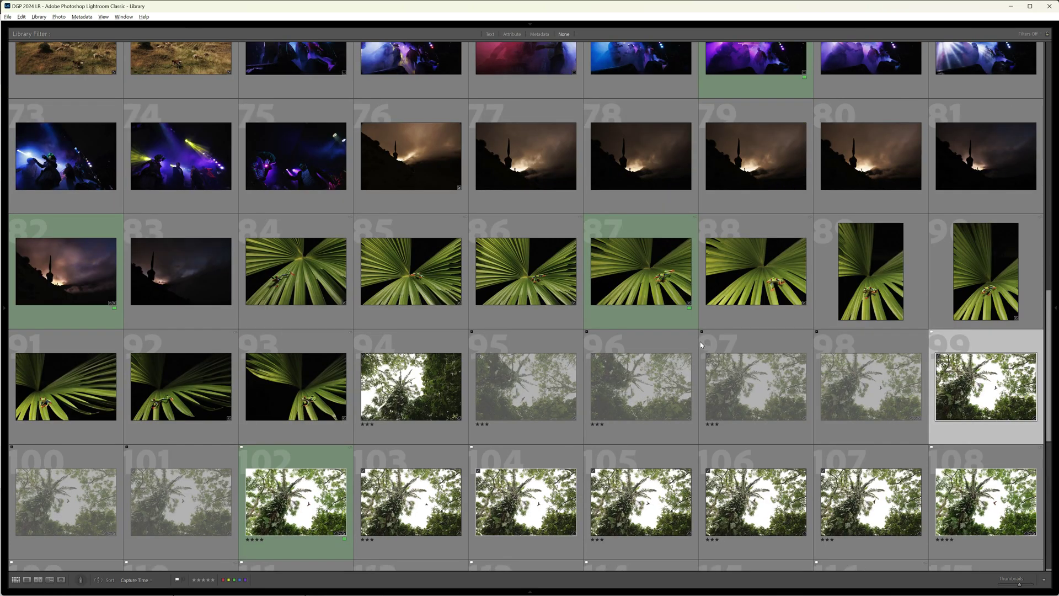
pyautogui.click(422, 184)
pyautogui.keyDown('shift'); pyautogui.click(193, 291); pyautogui.keyUp('shift')
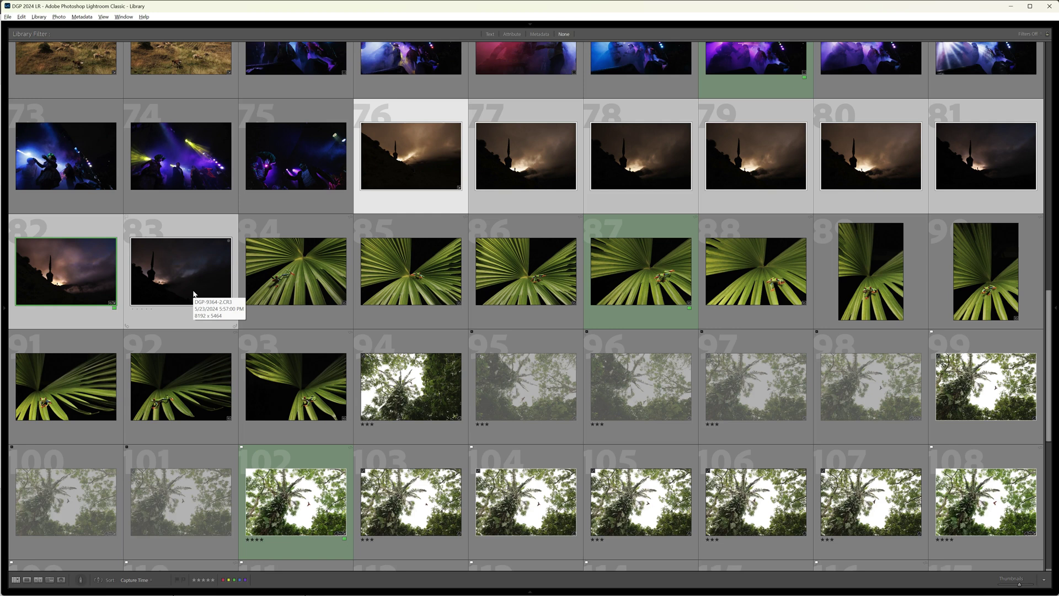
# Show sunset frames 76–83 in Survey and remove one brownish frame
pyautogui.press('n')
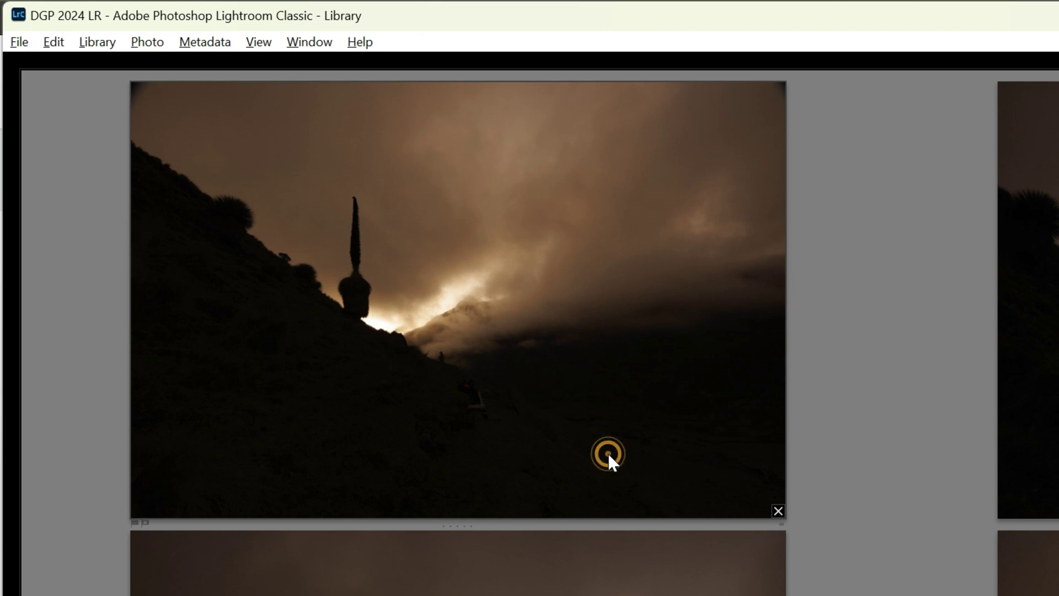
pyautogui.click(778, 511)
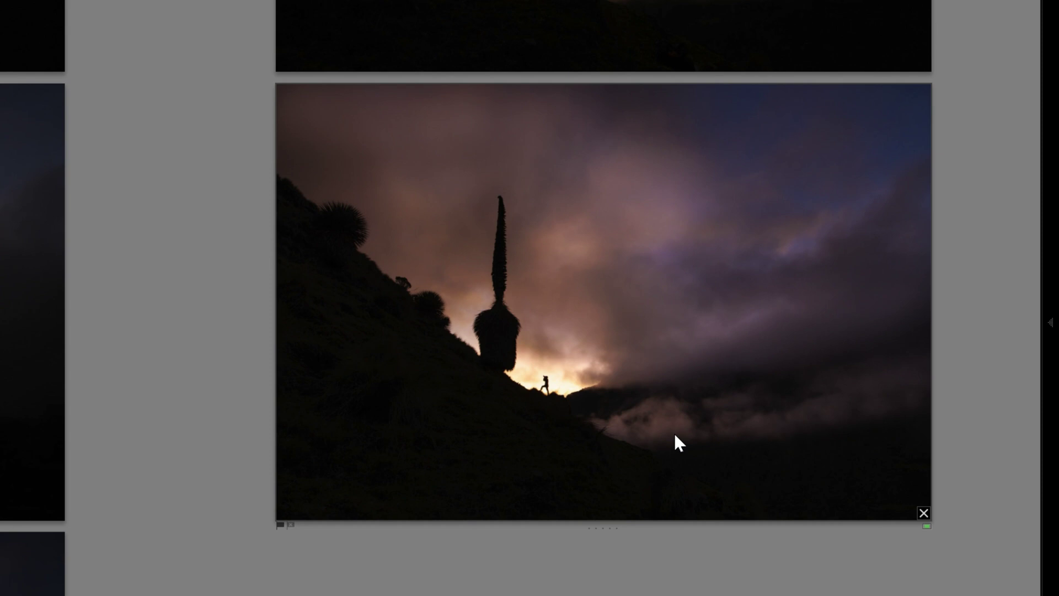
# Give the purple-clouded sunset frame a Green colour label and a five-star rating
pyautogui.rightClick(650, 408)
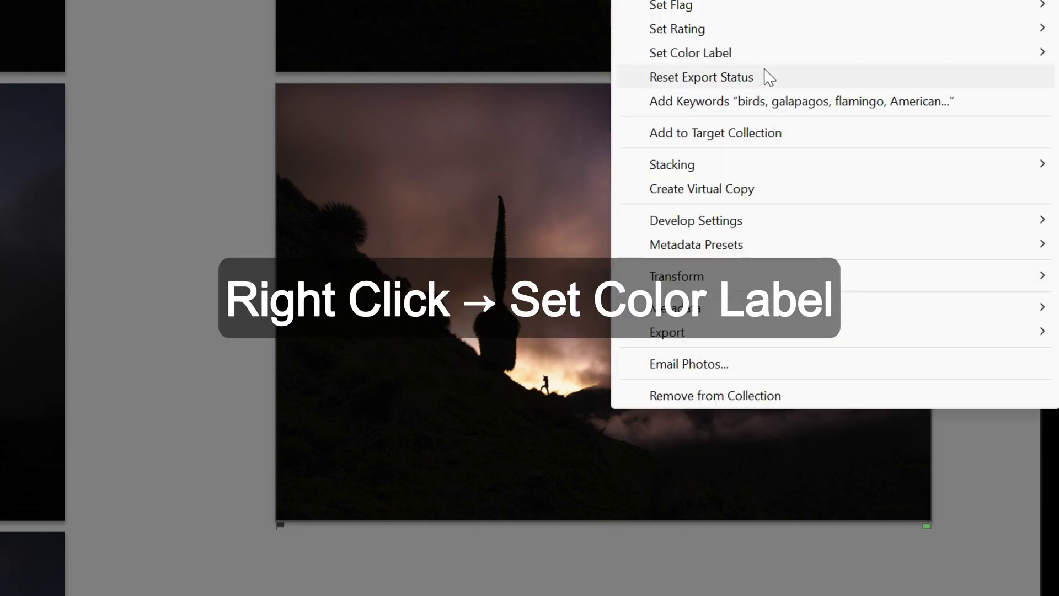
pyautogui.moveTo(734, 56)
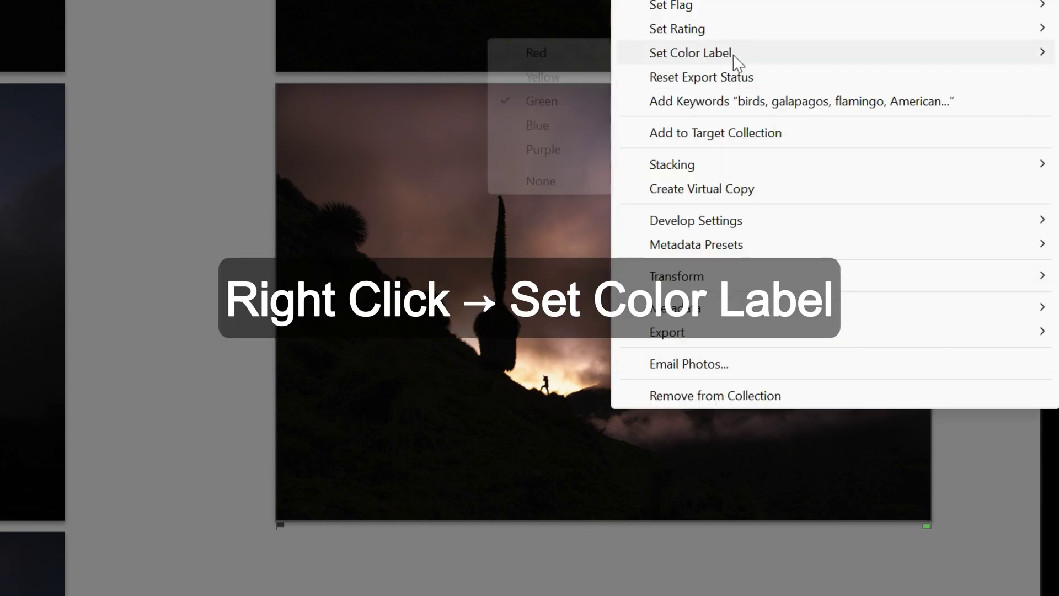
pyautogui.click(571, 102)
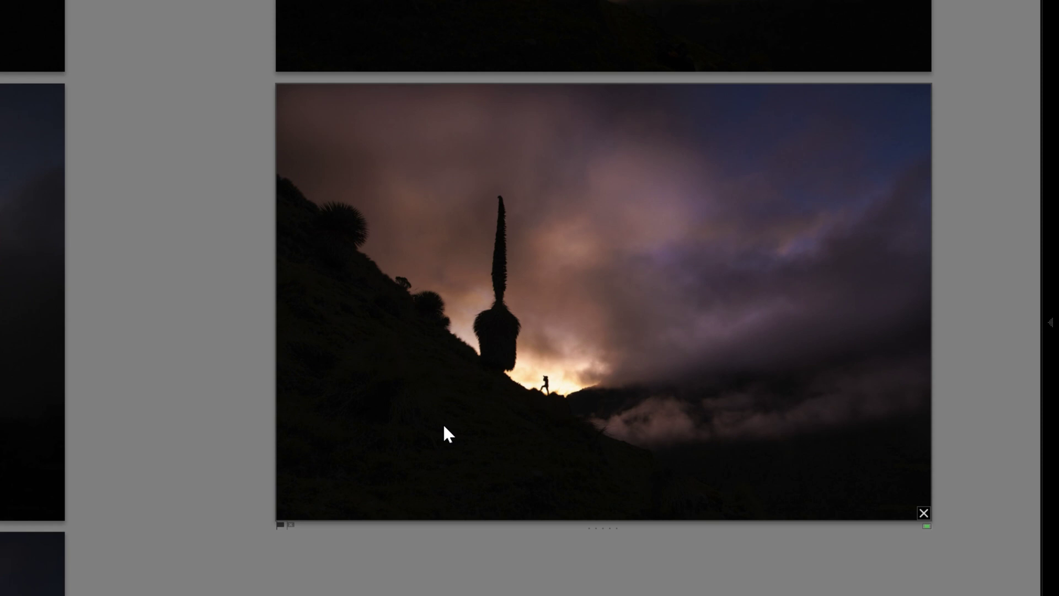
pyautogui.press('5')
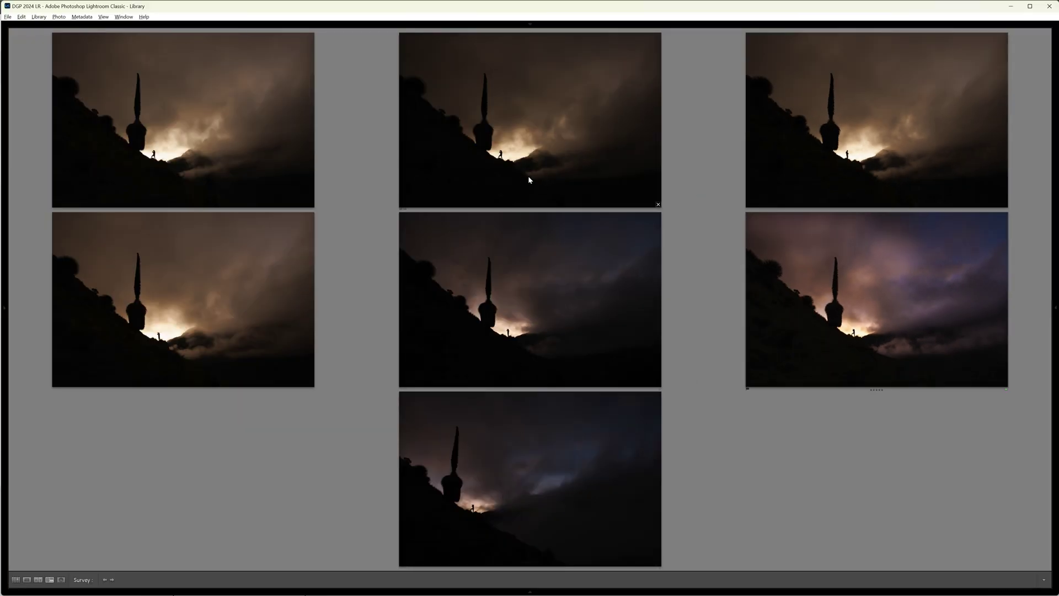
# Flag the top-centre, left and middle sunset frames as rejected
pyautogui.click(544, 174)
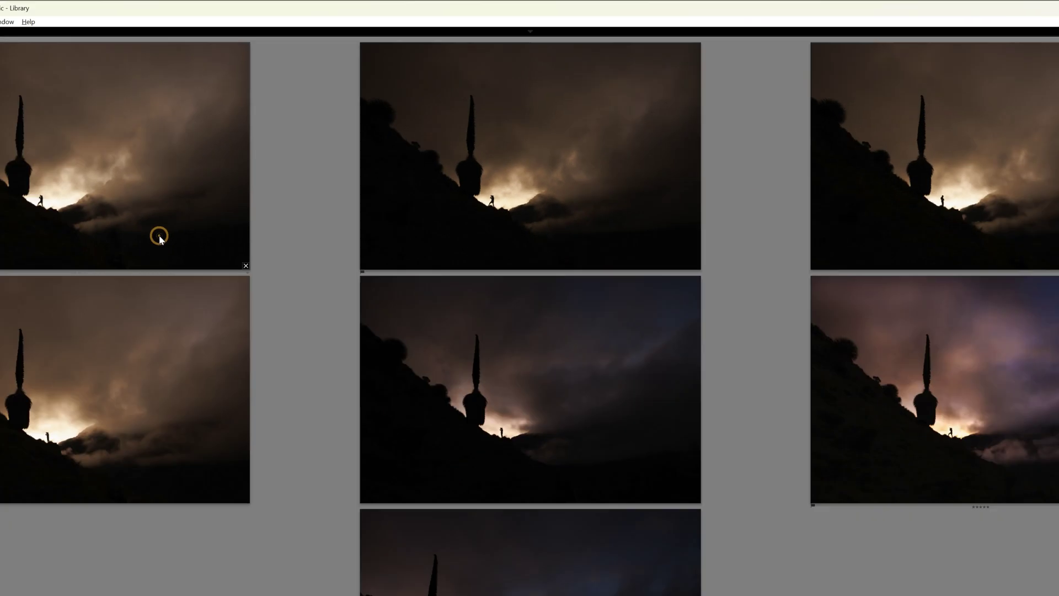
pyautogui.press('x')
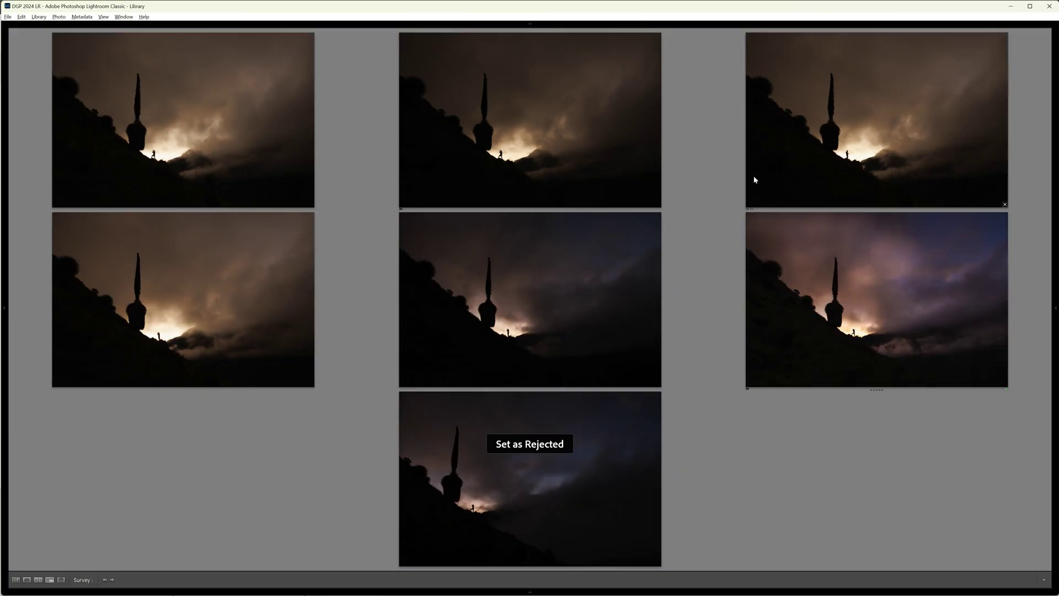
pyautogui.click(264, 319)
pyautogui.press('x')
pyautogui.click(479, 358)
pyautogui.press('x')
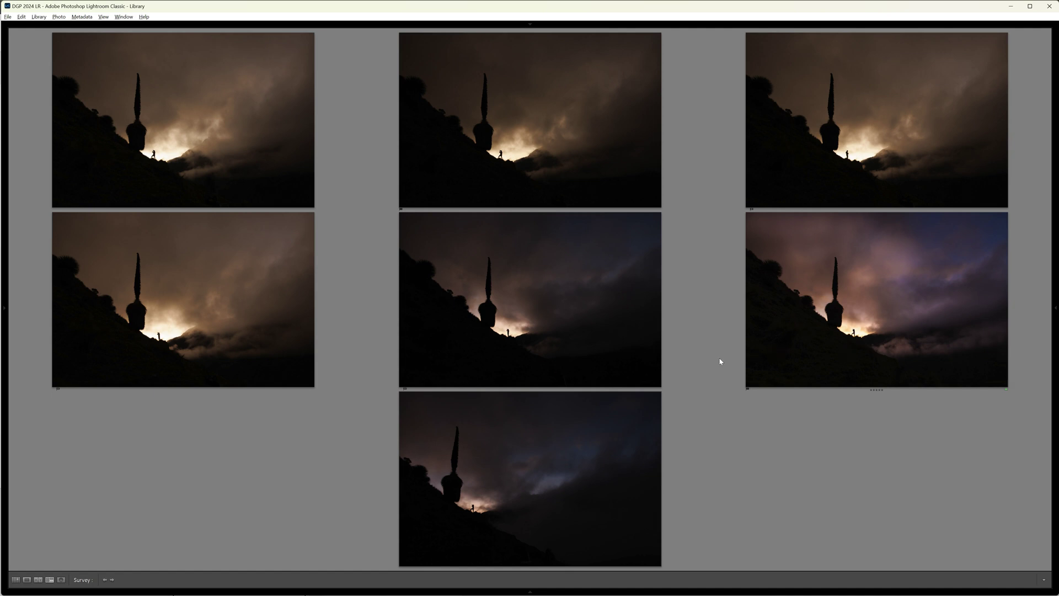
# Return to the Library grid to confirm sunset frame 82 shows five stars and a green label
pyautogui.press('g')
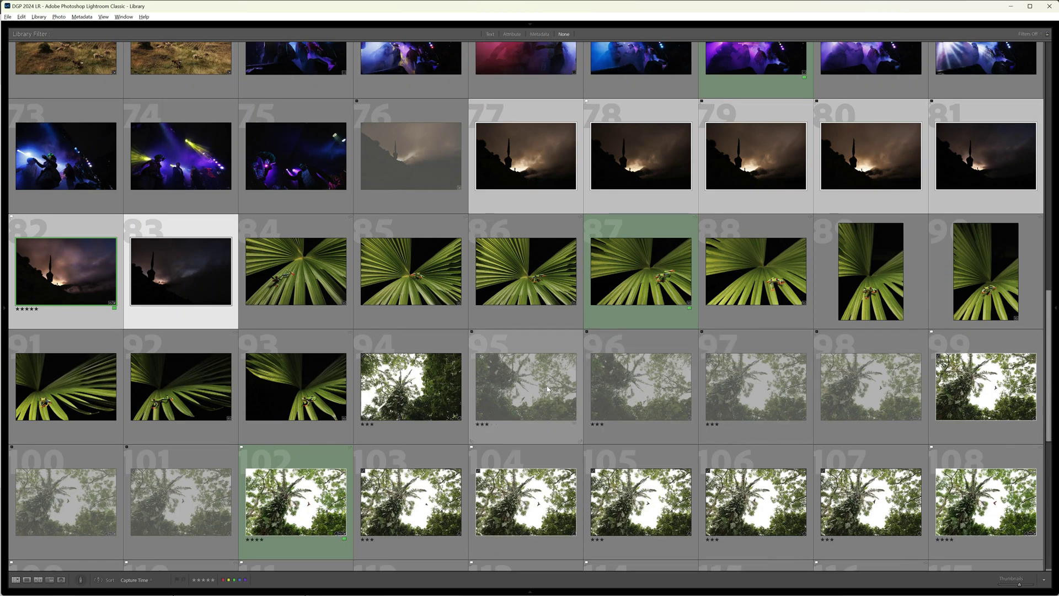